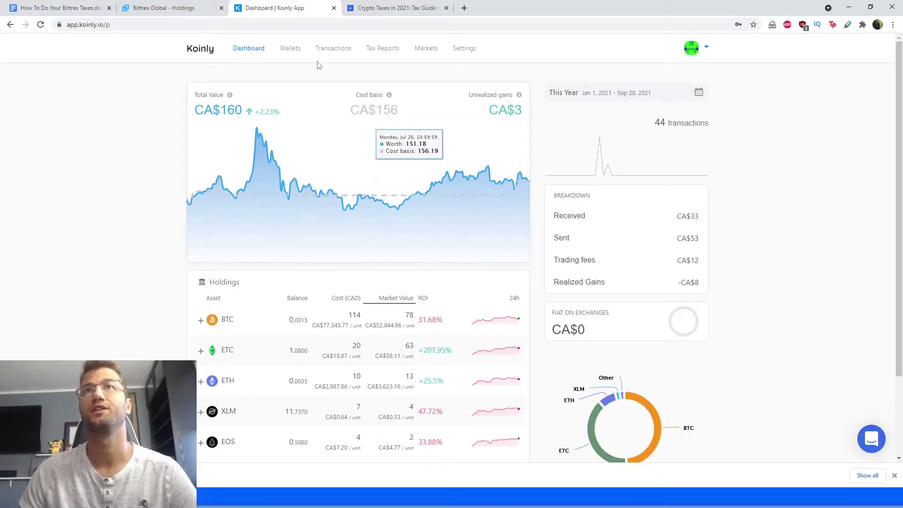
Step: Open Koinly's Wallets page listing the Coinbase Pro and Coinbase wallets
{"action": "left_click", "coordinate": [292, 50]}
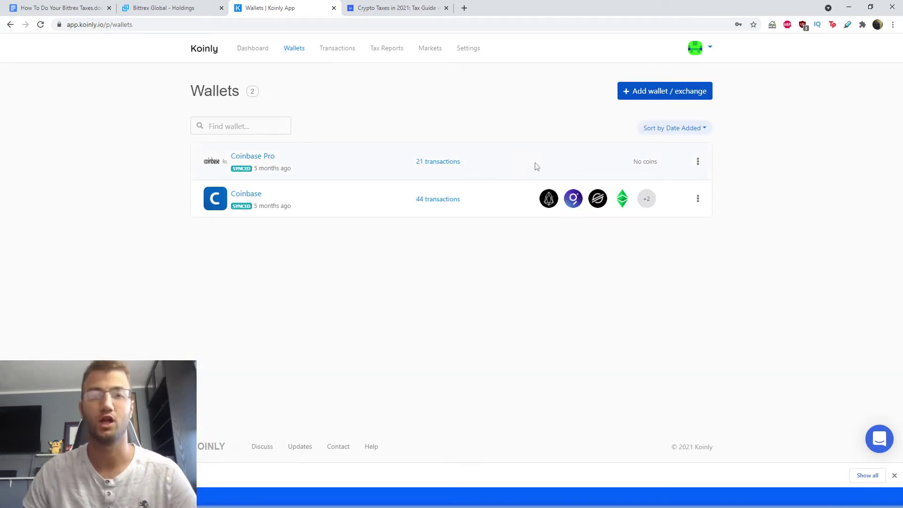
Step: Add a Bittrex exchange found by searching 'bit' and choose Setup auto-sync
{"action": "left_click", "coordinate": [643, 95]}
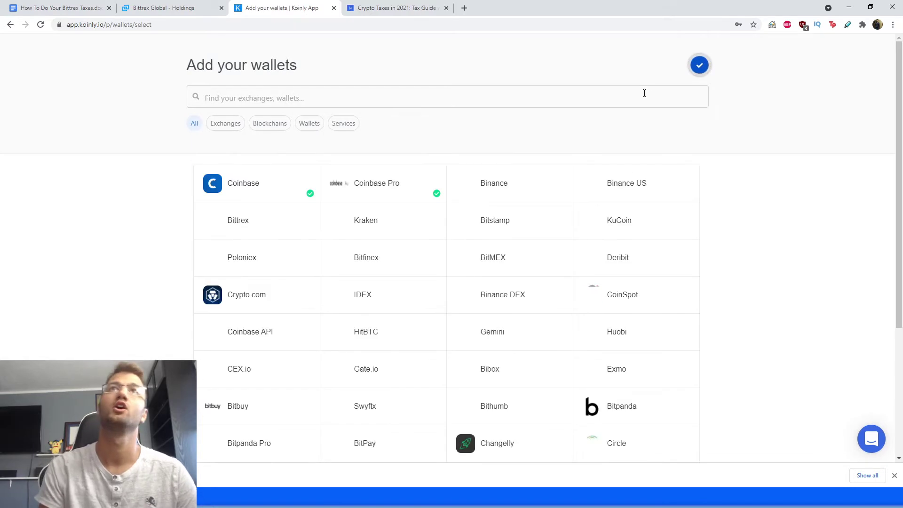
{"action": "type", "text": "bit"}
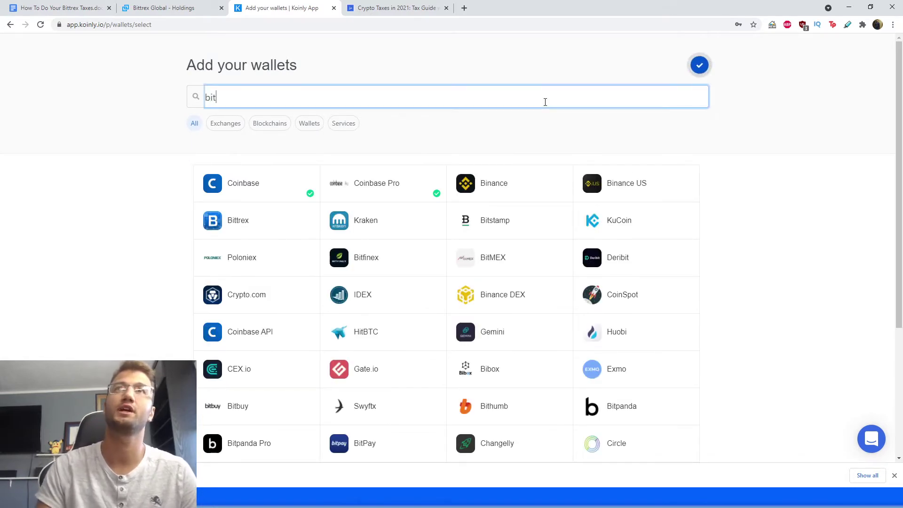
{"action": "left_click", "coordinate": [259, 193]}
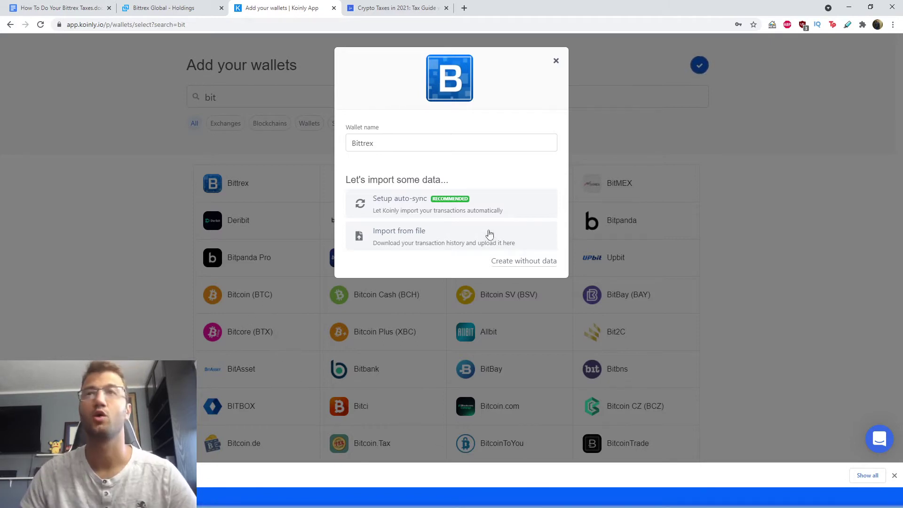
{"action": "left_click", "coordinate": [421, 210]}
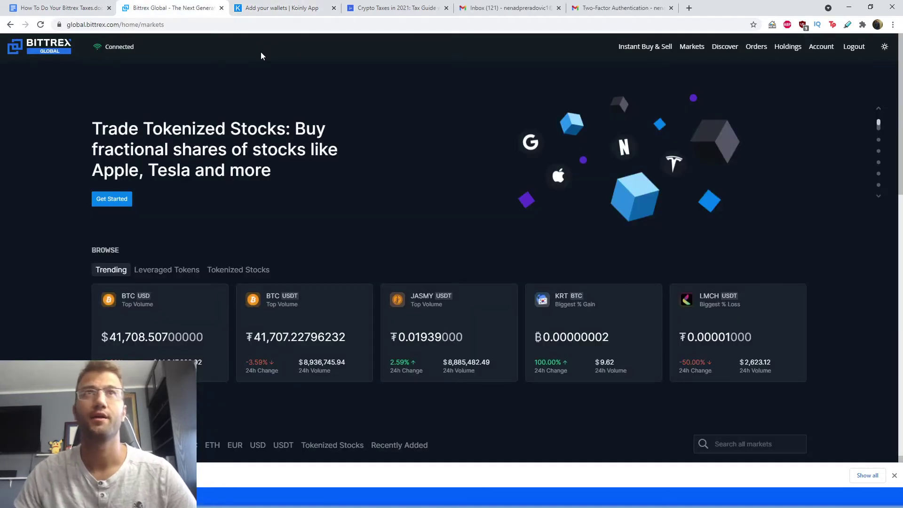
Step: Create a new Bittrex API key with Read Info permission, confirming with the authenticator code
{"action": "left_click", "coordinate": [821, 46]}
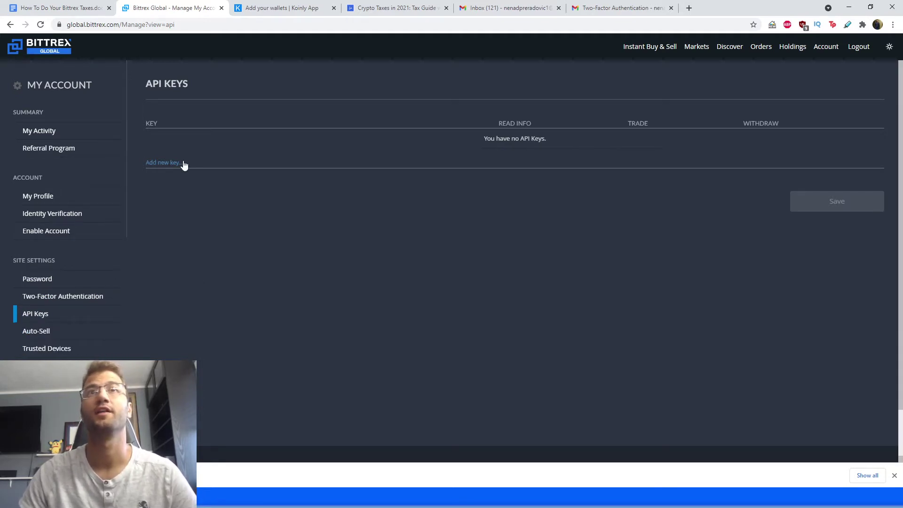
{"action": "left_click", "coordinate": [158, 164]}
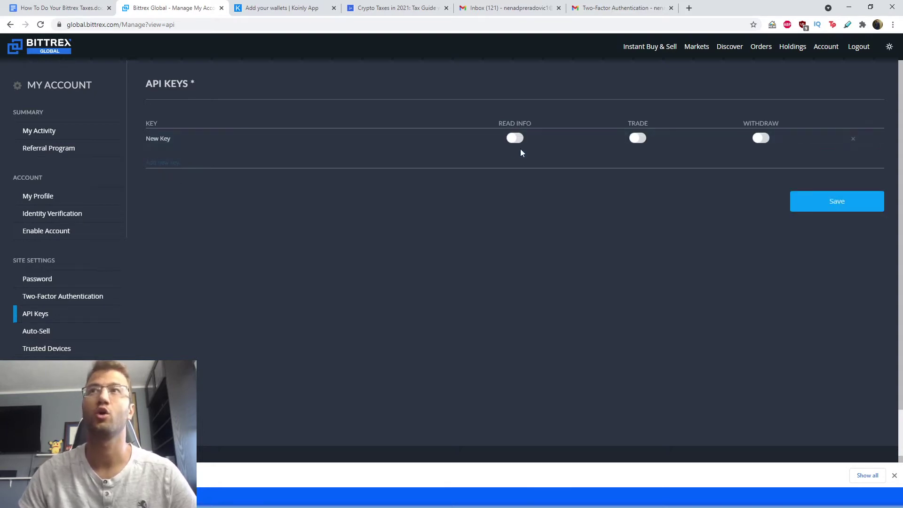
{"action": "left_click", "coordinate": [513, 138]}
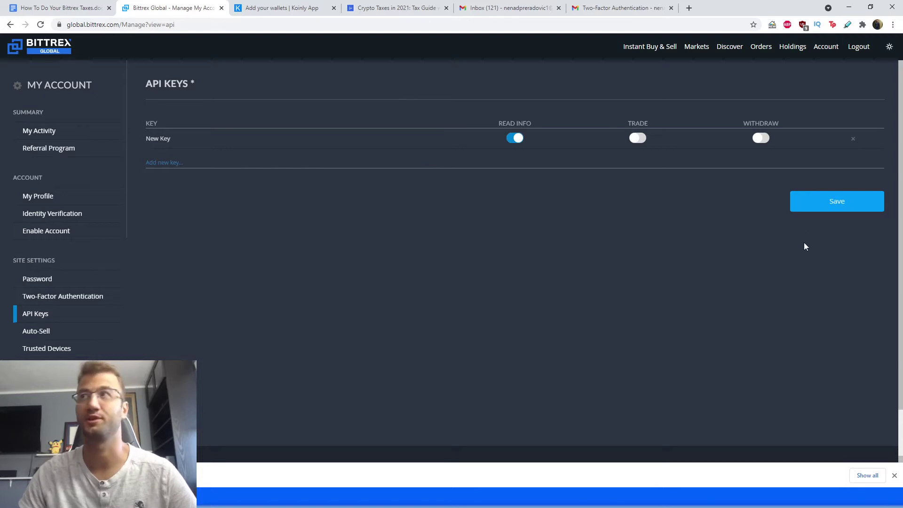
{"action": "left_click", "coordinate": [827, 201]}
{"action": "left_click", "coordinate": [404, 118]}
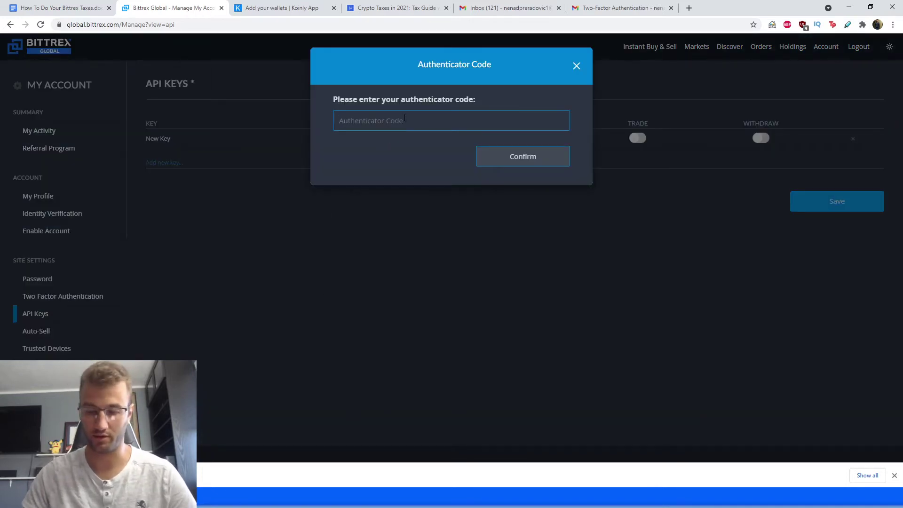
{"action": "key", "text": "Return"}
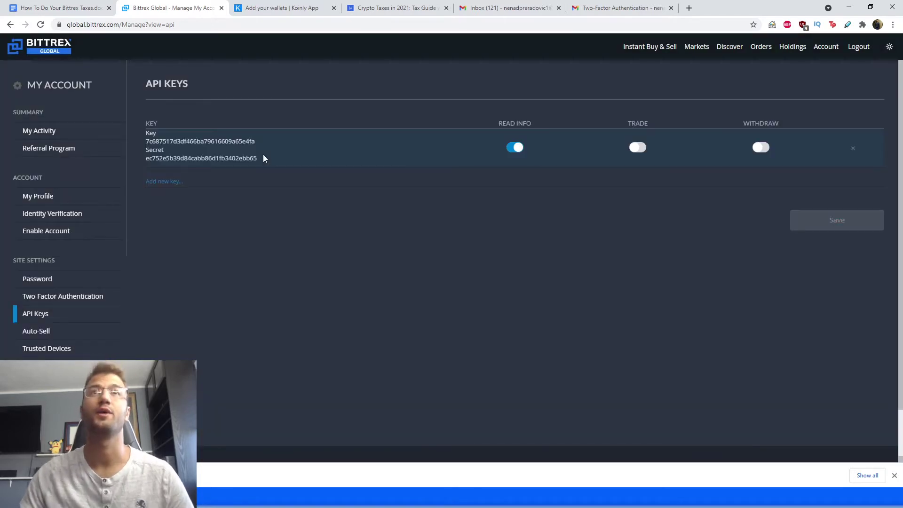
Step: Copy the Bittrex API key and secret into Koinly and start Secure Import
{"action": "double_click", "coordinate": [221, 141]}
{"action": "key", "text": "ctrl+c"}
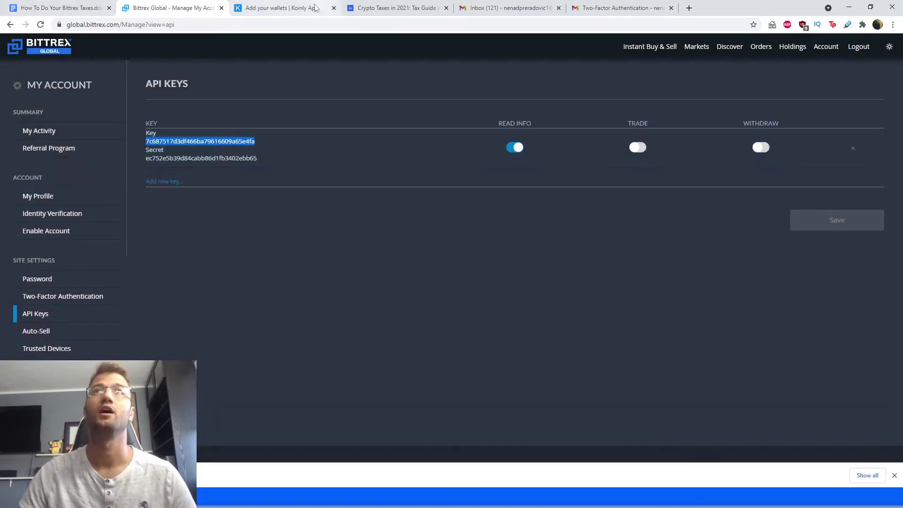
{"action": "left_click", "coordinate": [283, 8]}
{"action": "left_click", "coordinate": [391, 175]}
{"action": "key", "text": "ctrl+v"}
{"action": "left_click", "coordinate": [160, 8]}
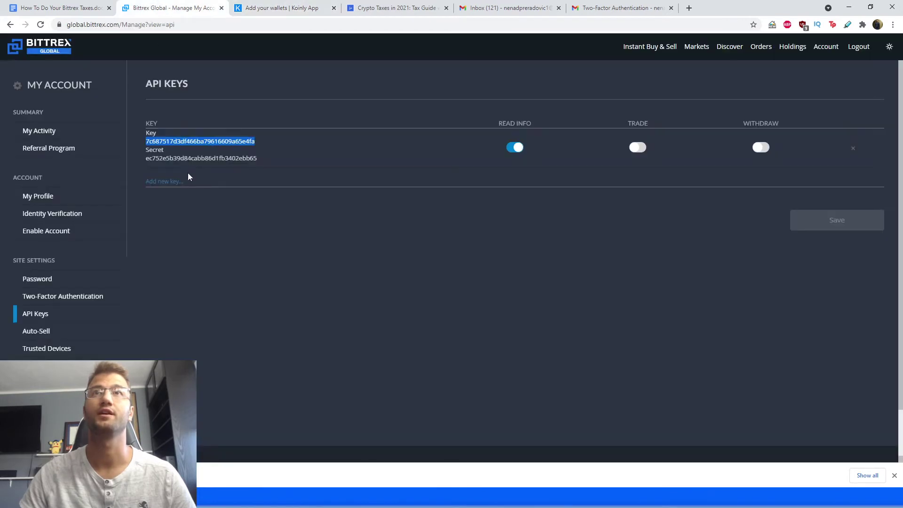
{"action": "left_click", "coordinate": [190, 158]}
{"action": "double_click", "coordinate": [189, 158]}
{"action": "left_click", "coordinate": [282, 8]}
{"action": "left_click", "coordinate": [414, 209]}
{"action": "key", "text": "ctrl+v"}
{"action": "left_click", "coordinate": [430, 301]}
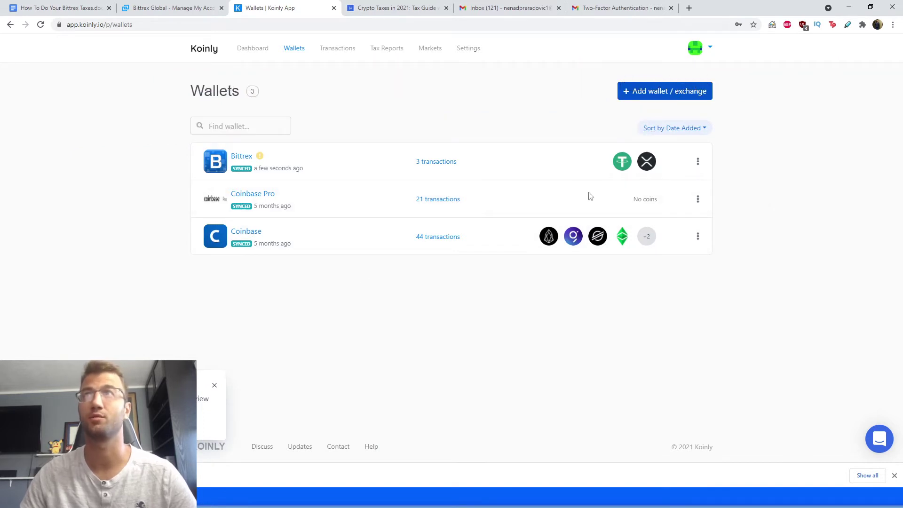
Step: Inspect the Bittrex warning showing a BTXCRD balance difference of 1500.10307684
{"action": "mouse_move", "coordinate": [624, 173]}
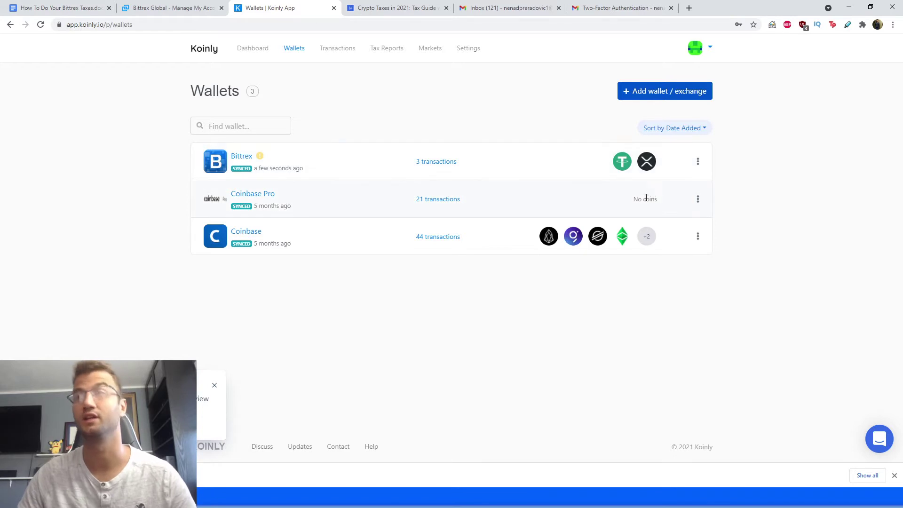
{"action": "mouse_move", "coordinate": [649, 167]}
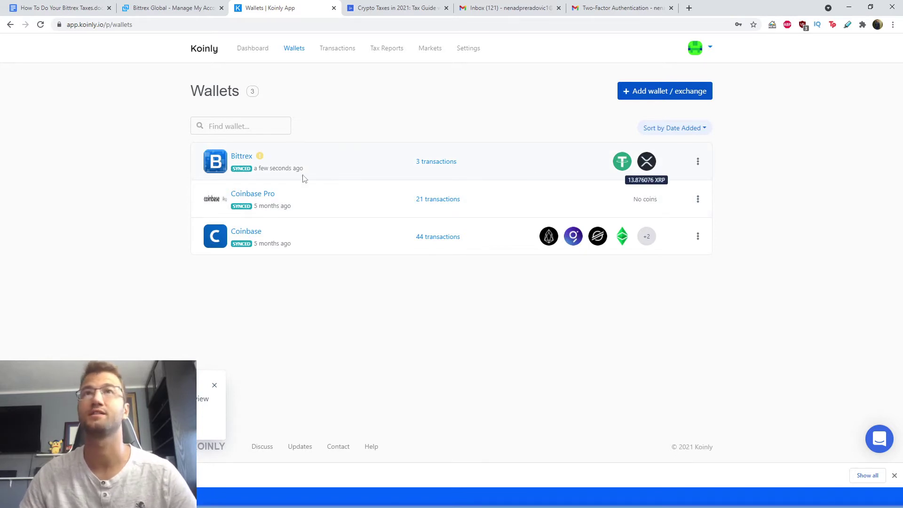
{"action": "mouse_move", "coordinate": [258, 162]}
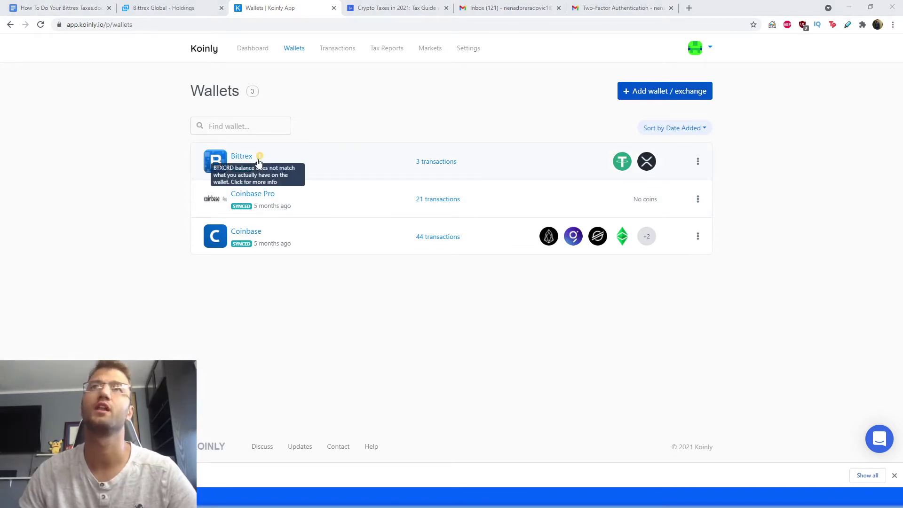
{"action": "left_click", "coordinate": [258, 158]}
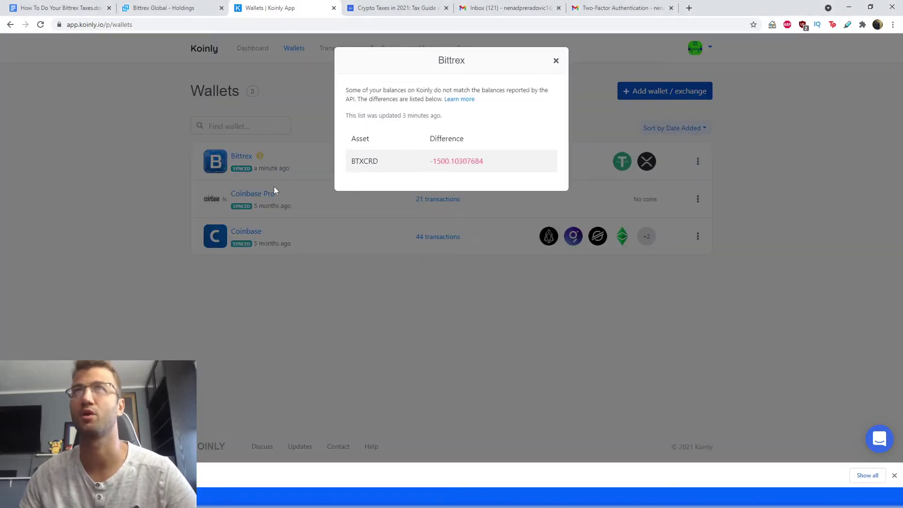
{"action": "key", "text": "Escape"}
{"action": "mouse_move", "coordinate": [258, 159]}
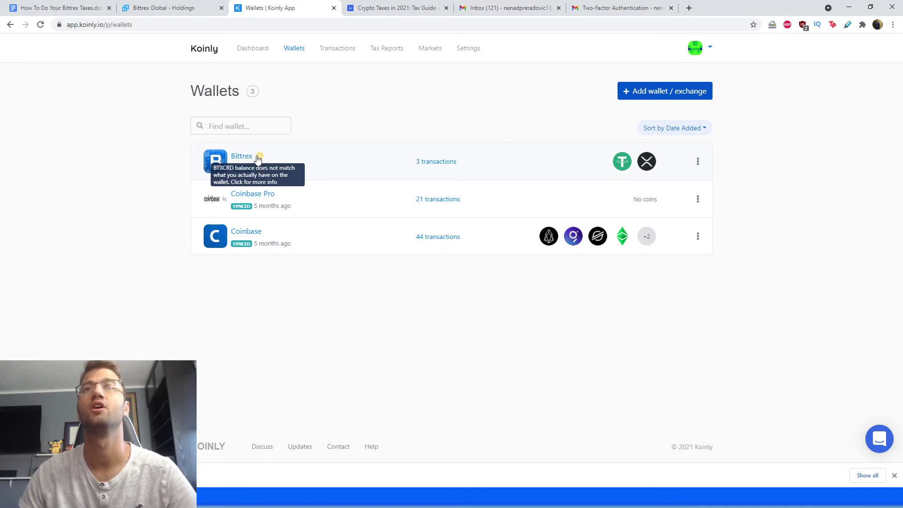
{"action": "left_click", "coordinate": [259, 157]}
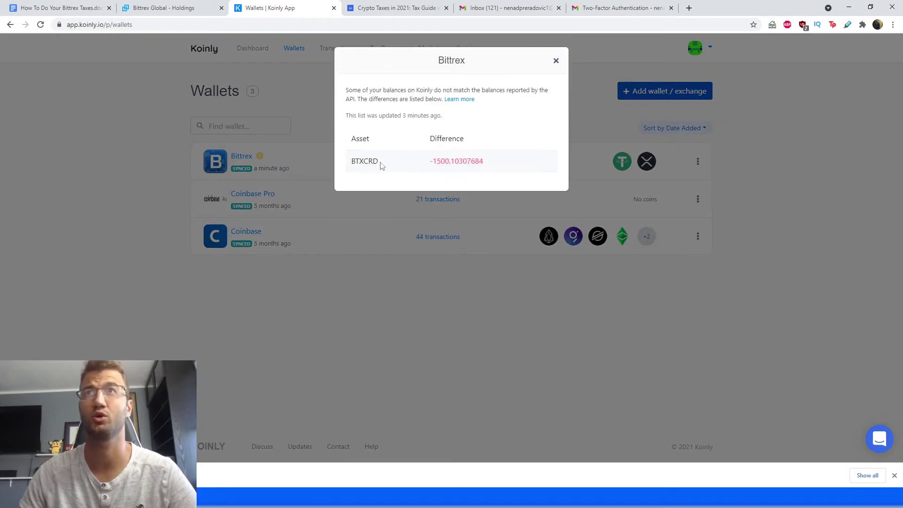
{"action": "left_click_drag", "start_coordinate": [381, 165], "coordinate": [353, 159]}
{"action": "left_click_drag", "start_coordinate": [432, 163], "coordinate": [514, 163]}
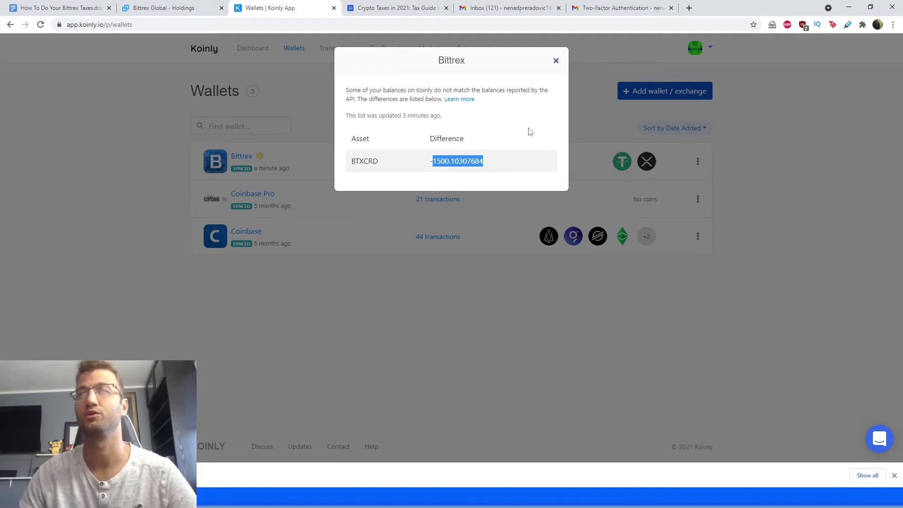
{"action": "left_click", "coordinate": [555, 61]}
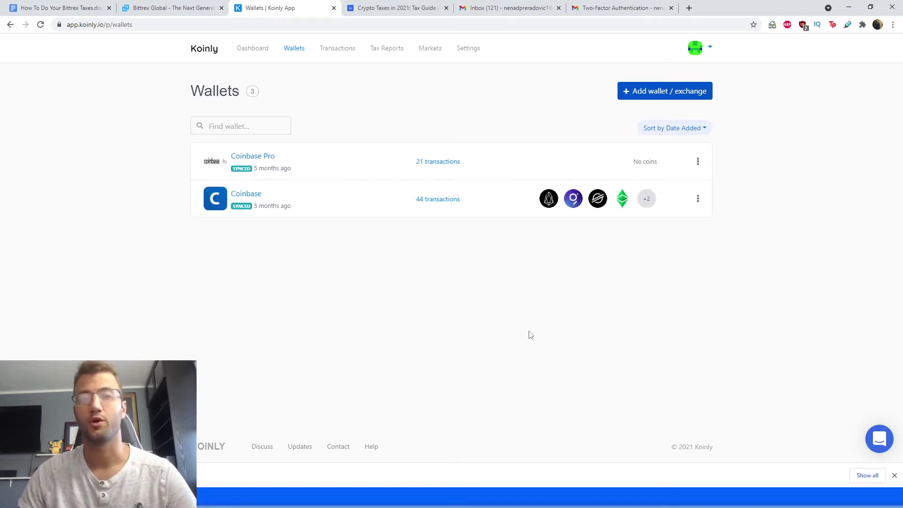
Step: Re-add Bittrex in Koinly for import from file, then go to the Bittrex Global tab
{"action": "left_click", "coordinate": [631, 90]}
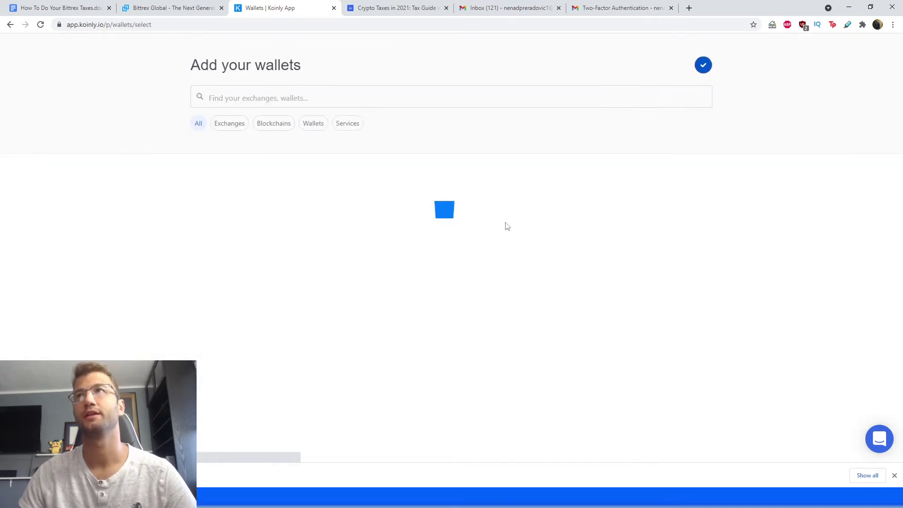
{"action": "left_click", "coordinate": [356, 96]}
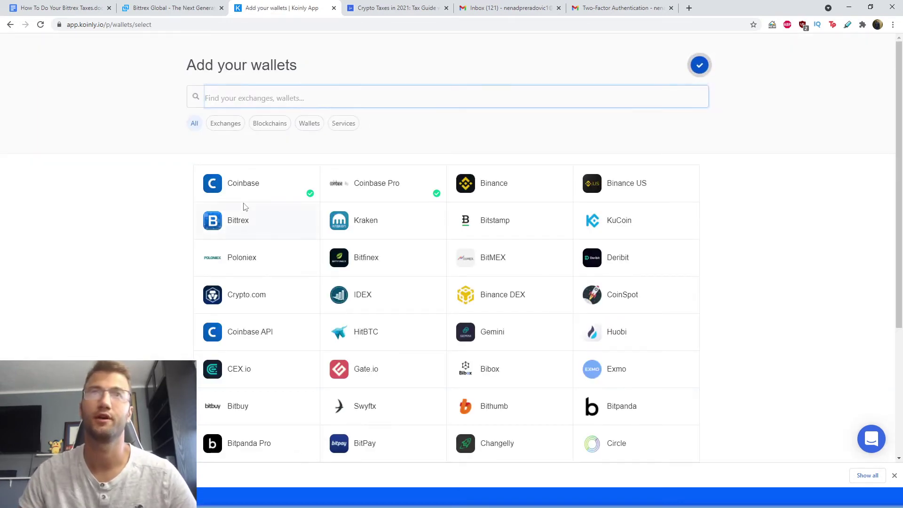
{"action": "left_click", "coordinate": [256, 221]}
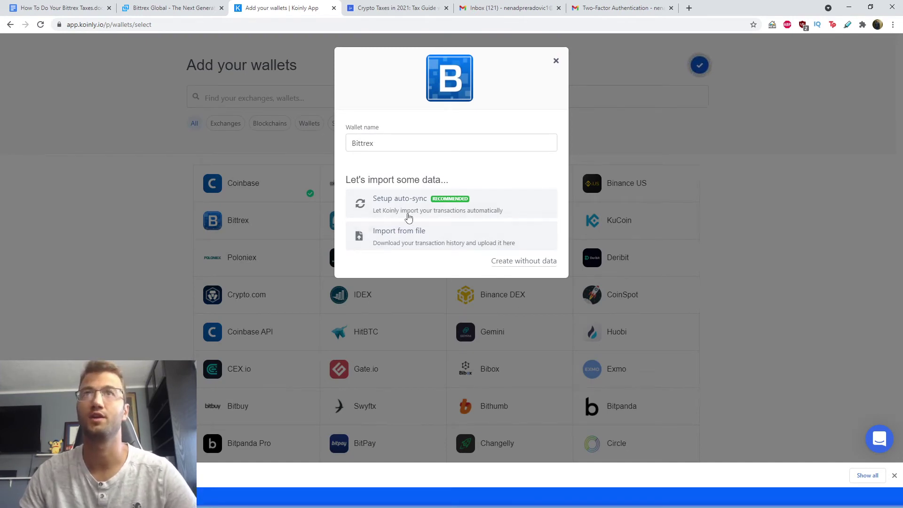
{"action": "left_click", "coordinate": [409, 240]}
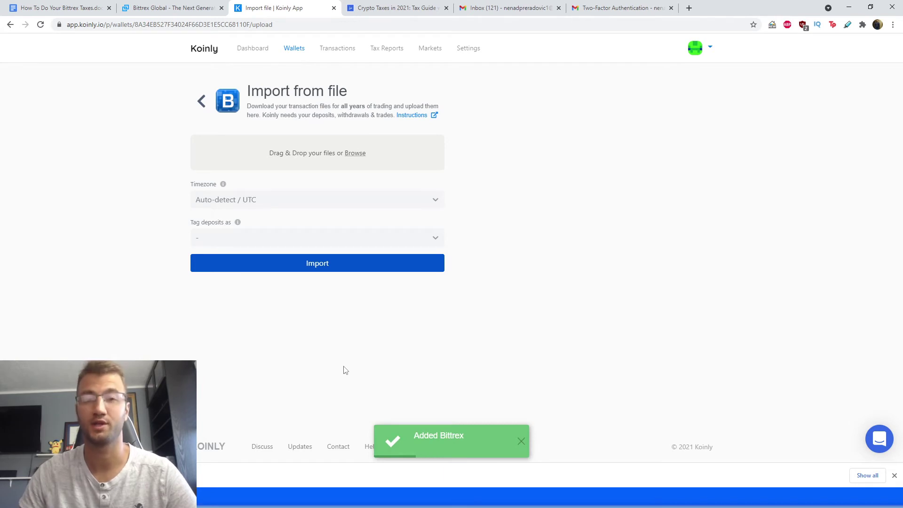
{"action": "key", "text": "ctrl+shift+Tab"}
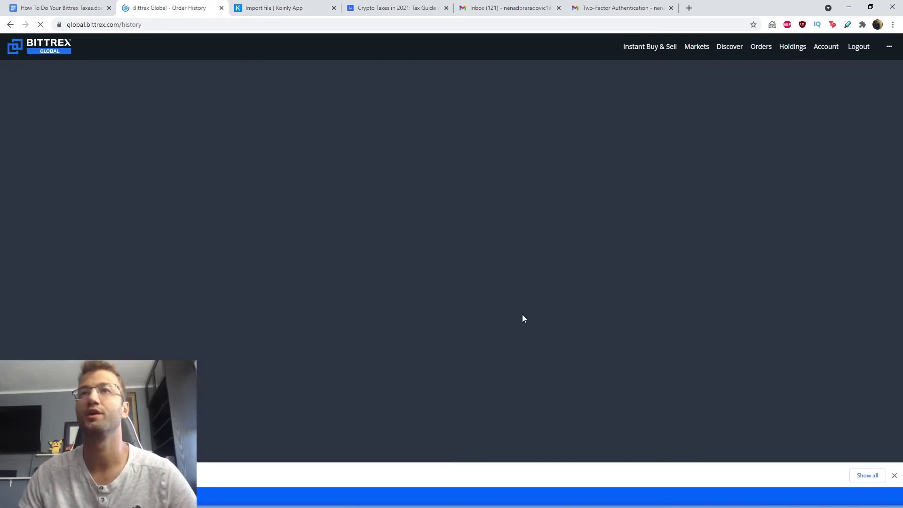
Step: Download Bittrex Global's 2021 order history after passing the reCAPTCHA check
{"action": "scroll", "coordinate": [418, 292], "scroll_direction": "down", "scroll_amount": 4}
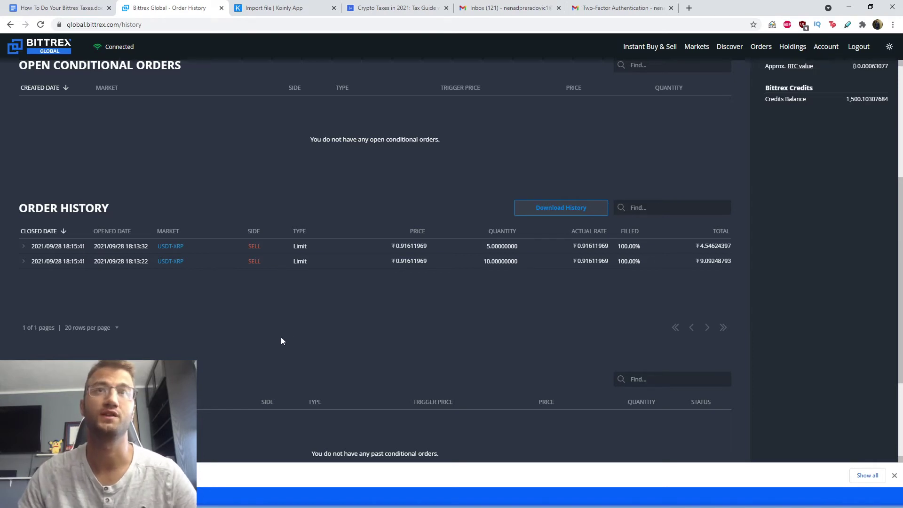
{"action": "scroll", "coordinate": [358, 188], "scroll_direction": "up", "scroll_amount": 1}
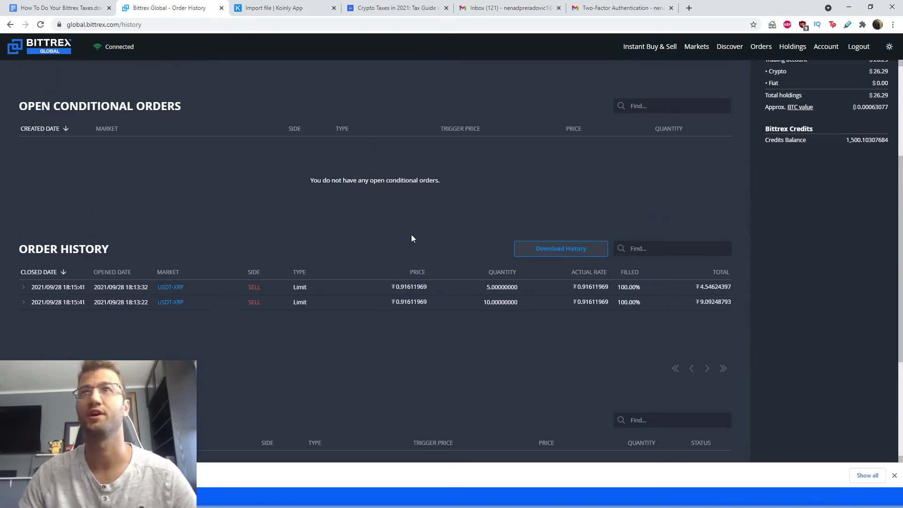
{"action": "left_click", "coordinate": [545, 255]}
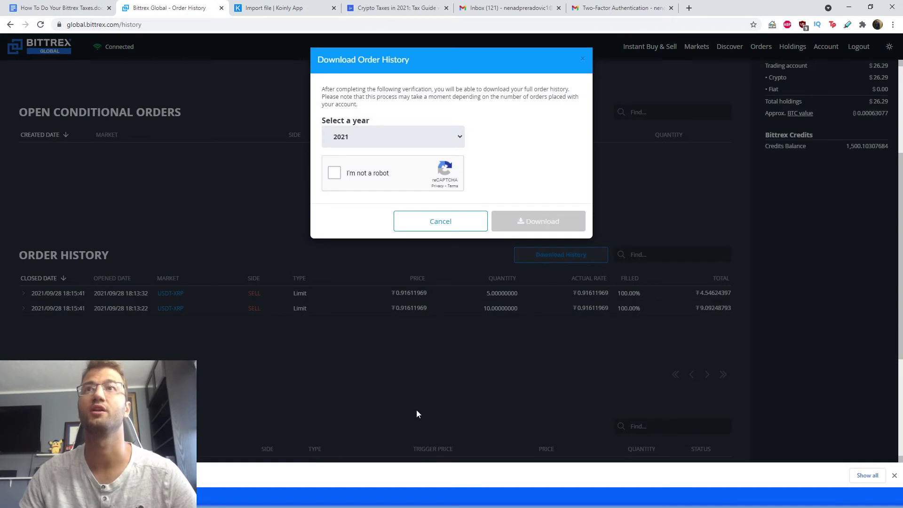
{"action": "left_click", "coordinate": [359, 135]}
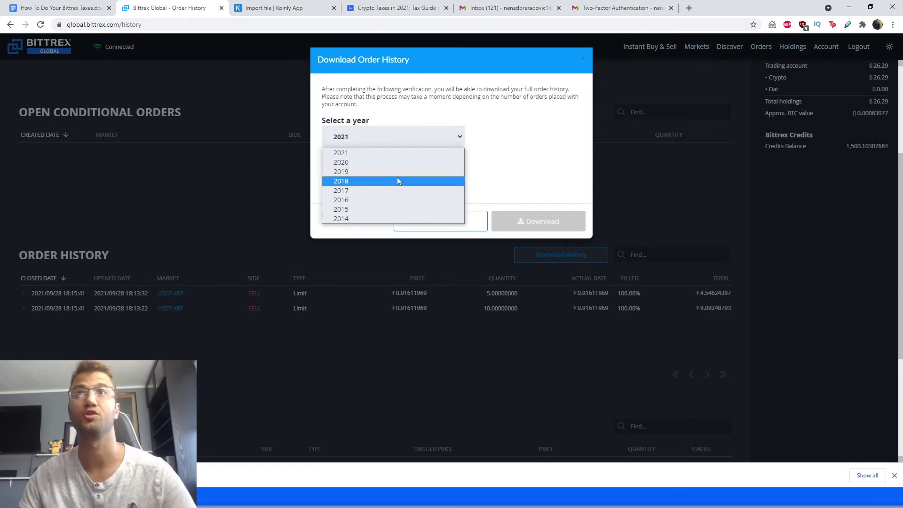
{"action": "left_click", "coordinate": [397, 153]}
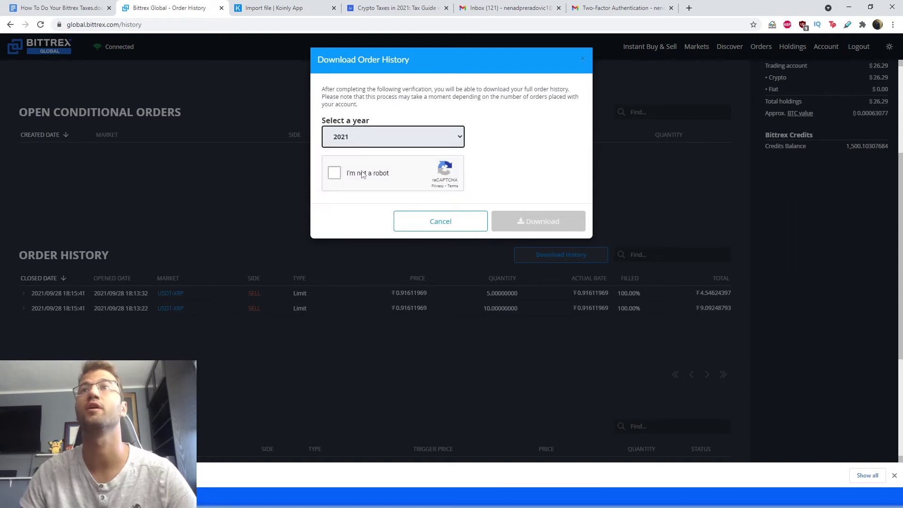
{"action": "left_click", "coordinate": [335, 173]}
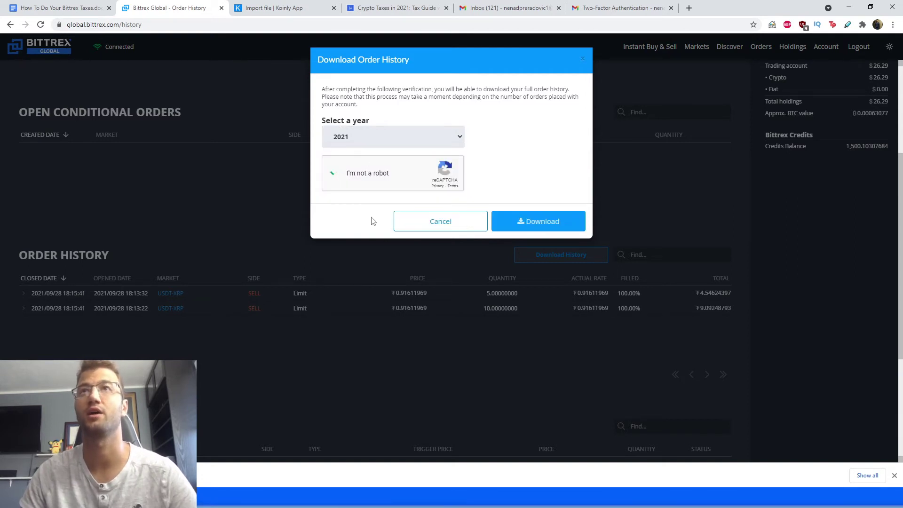
{"action": "left_click", "coordinate": [532, 222]}
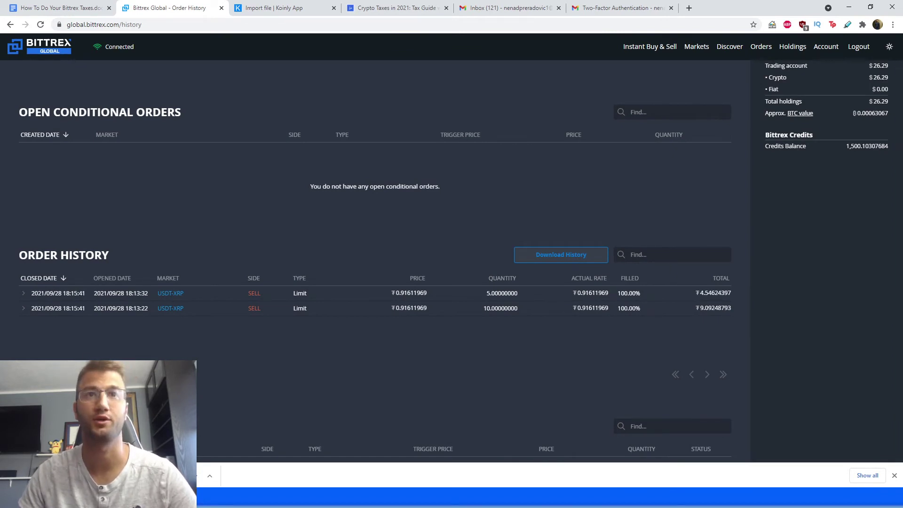
{"action": "mouse_move", "coordinate": [221, 498]}
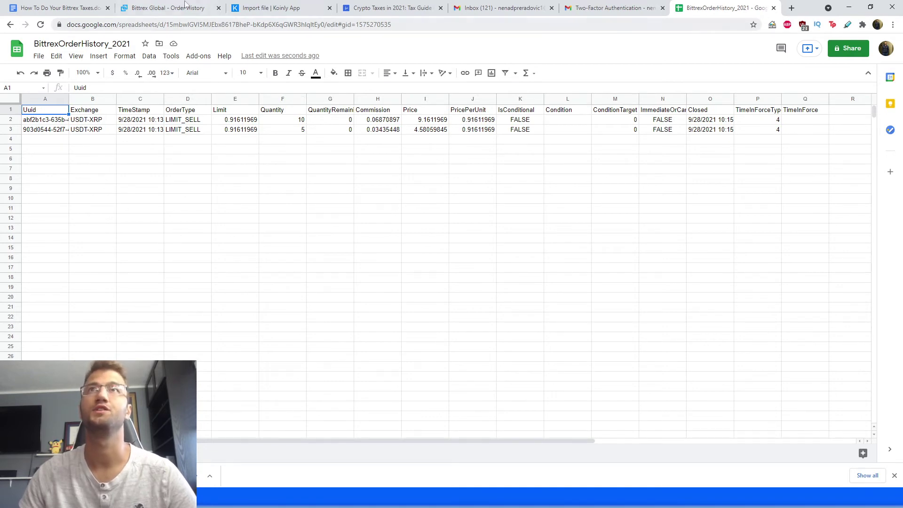
Step: Return from the BittrexOrderHistory_2021 sheet to Koinly's Bittrex file-import tab
{"action": "left_click", "coordinate": [271, 8]}
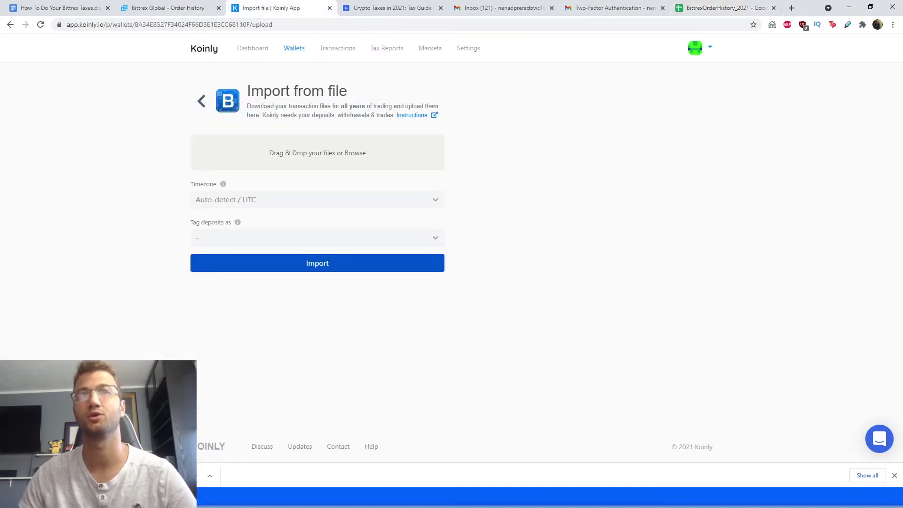
Step: Import BittrexOrderHistory_2021.csv, adding 2 transactions, then view the wallets list
{"action": "left_click_drag", "start_coordinate": [94, 475], "coordinate": [271, 153]}
{"action": "left_click", "coordinate": [312, 269]}
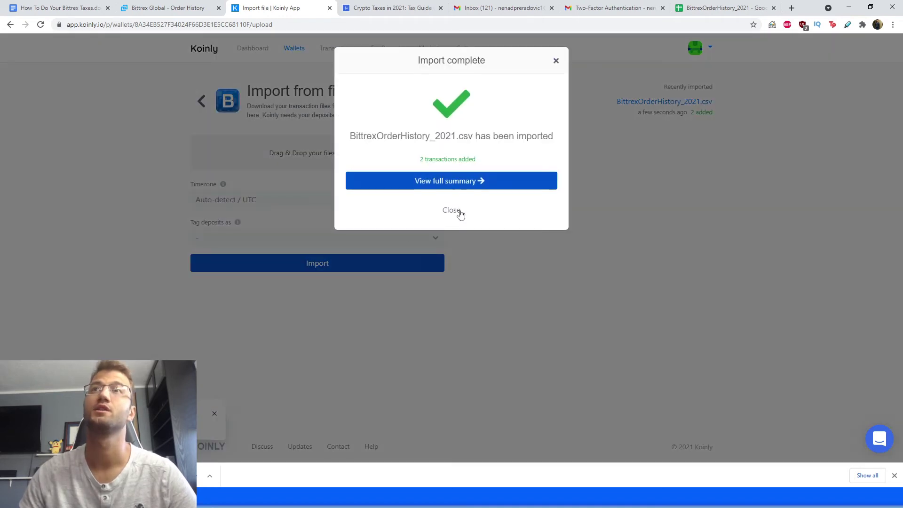
{"action": "left_click", "coordinate": [432, 182]}
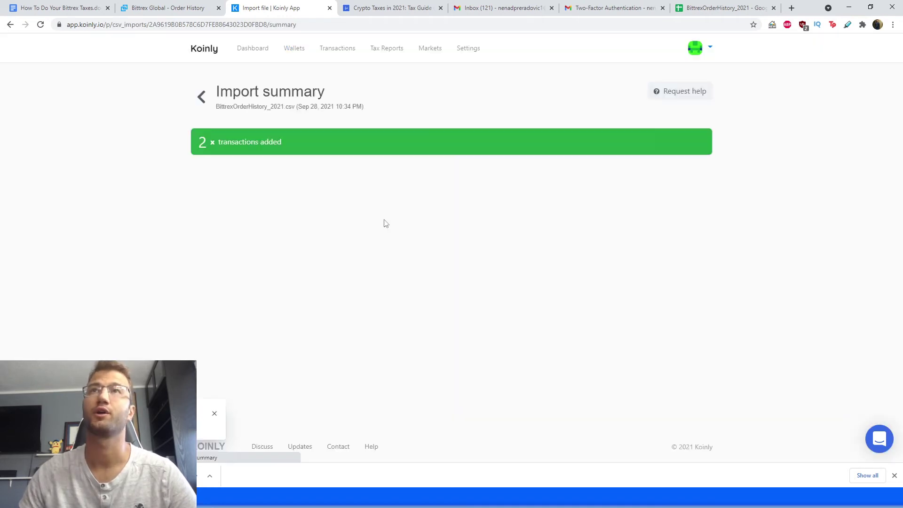
{"action": "left_click", "coordinate": [294, 49]}
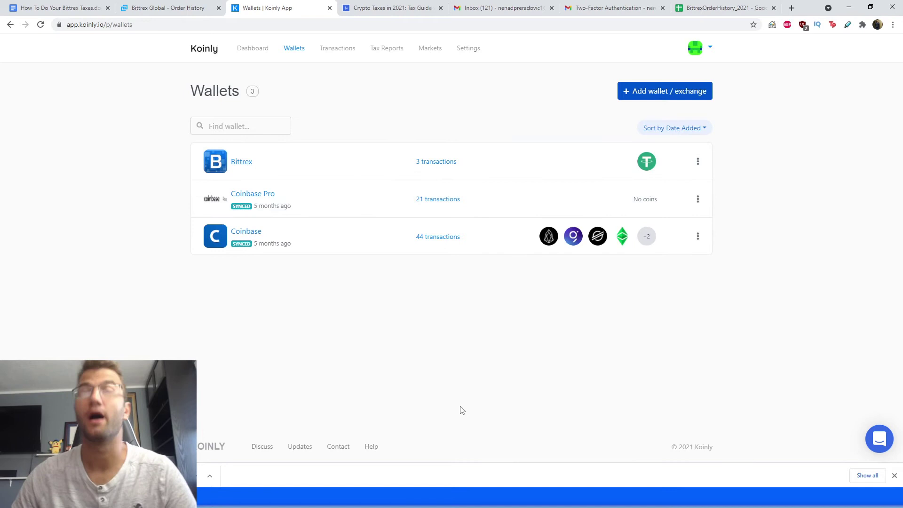
Step: View Tax Reports for 2020-21, then 2021-22 with CA$0.11 gains, and open the report-type list
{"action": "left_click", "coordinate": [386, 48]}
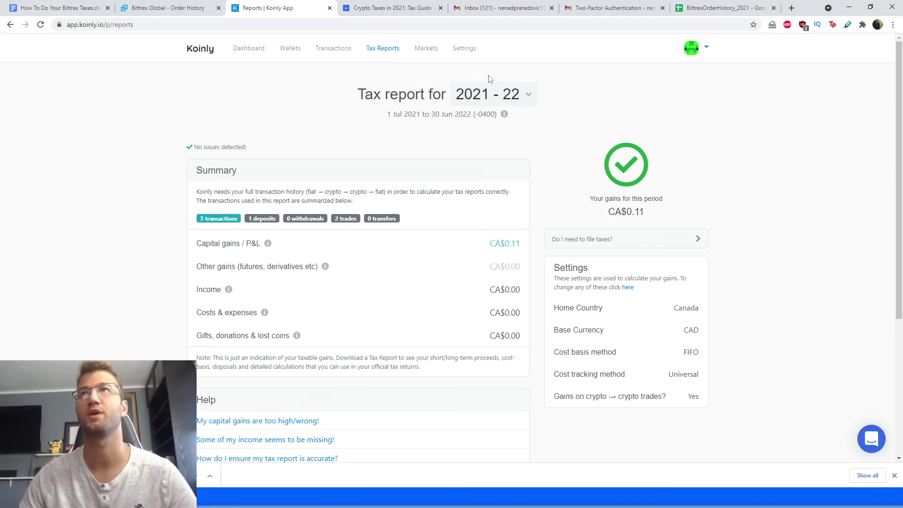
{"action": "left_click", "coordinate": [489, 92]}
{"action": "left_click", "coordinate": [498, 149]}
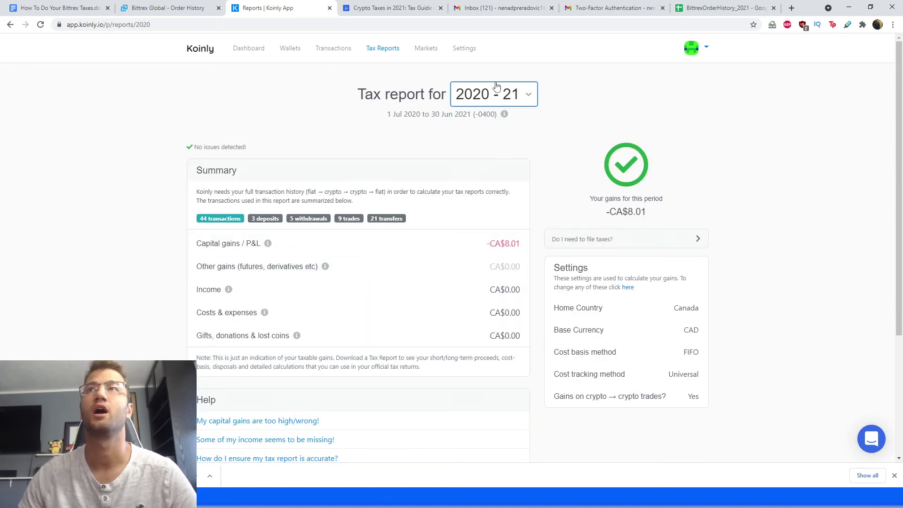
{"action": "left_click", "coordinate": [499, 100]}
{"action": "left_click", "coordinate": [494, 131]}
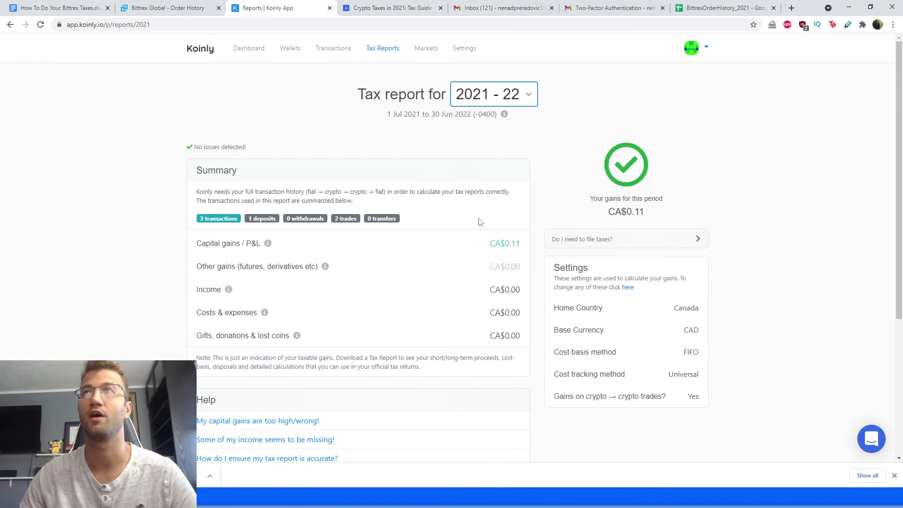
{"action": "scroll", "coordinate": [422, 145], "scroll_direction": "down", "scroll_amount": 2}
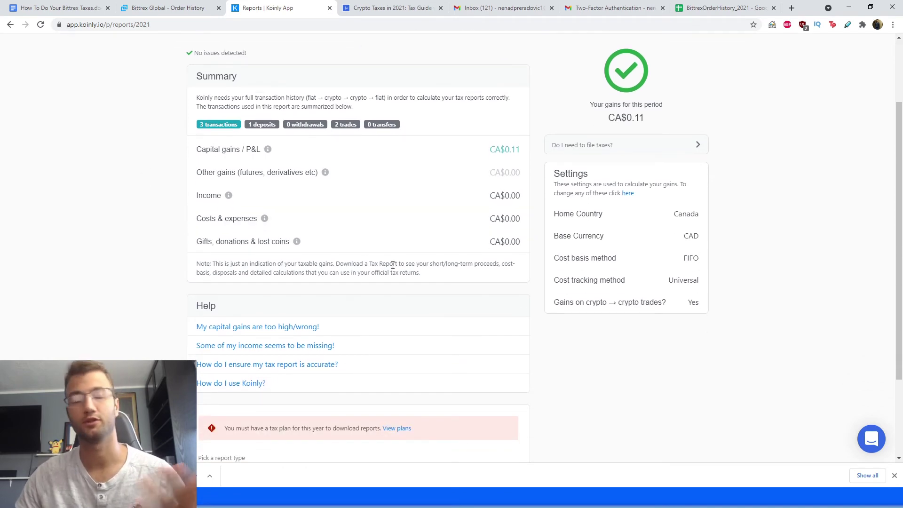
{"action": "scroll", "coordinate": [259, 292], "scroll_direction": "down", "scroll_amount": 3}
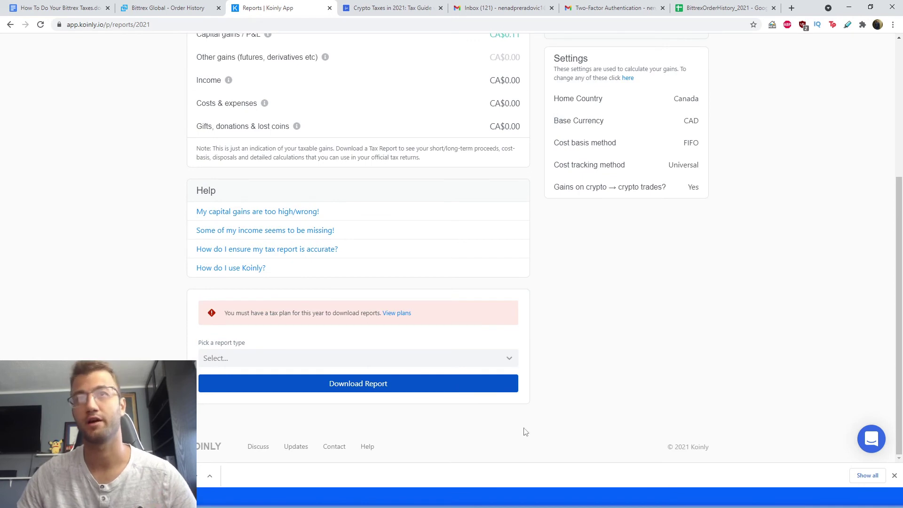
{"action": "left_click", "coordinate": [372, 359]}
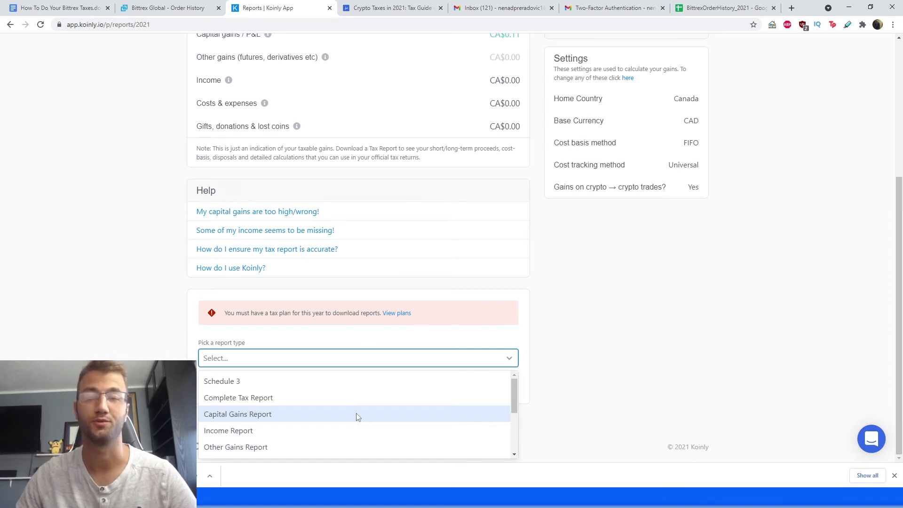
Step: Dismiss the report-type list without choosing a report
{"action": "key", "text": "alt+Tab"}
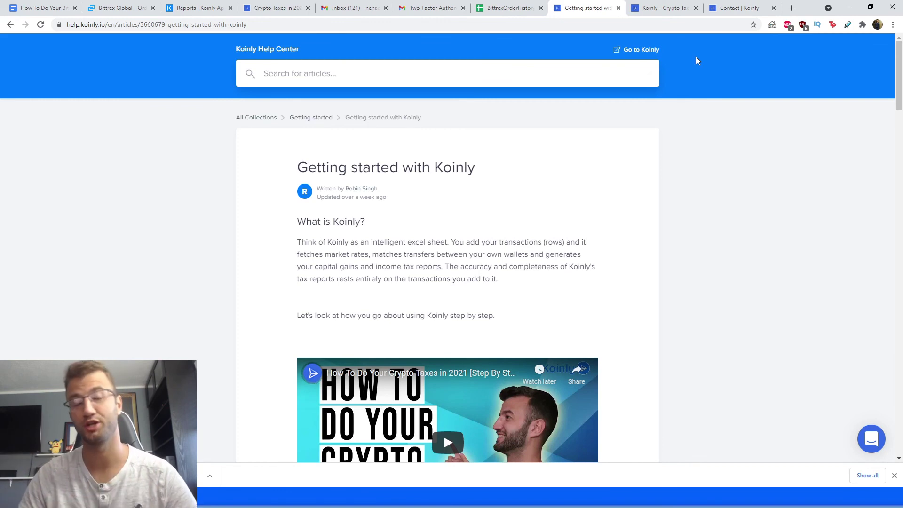
Step: View the Koinly Help Center home and discuss.koinly.io forum, ending on the chat and e-mail Contact page
{"action": "left_click", "coordinate": [274, 49]}
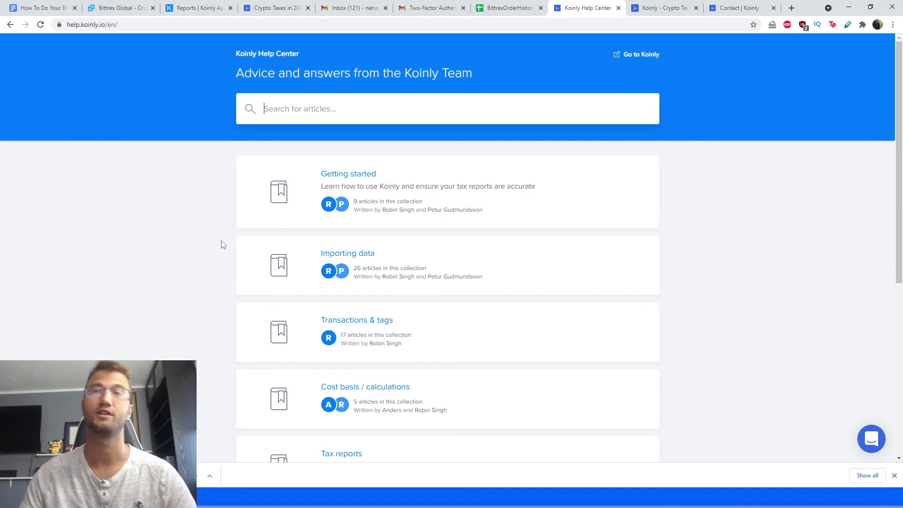
{"action": "left_click", "coordinate": [671, 9]}
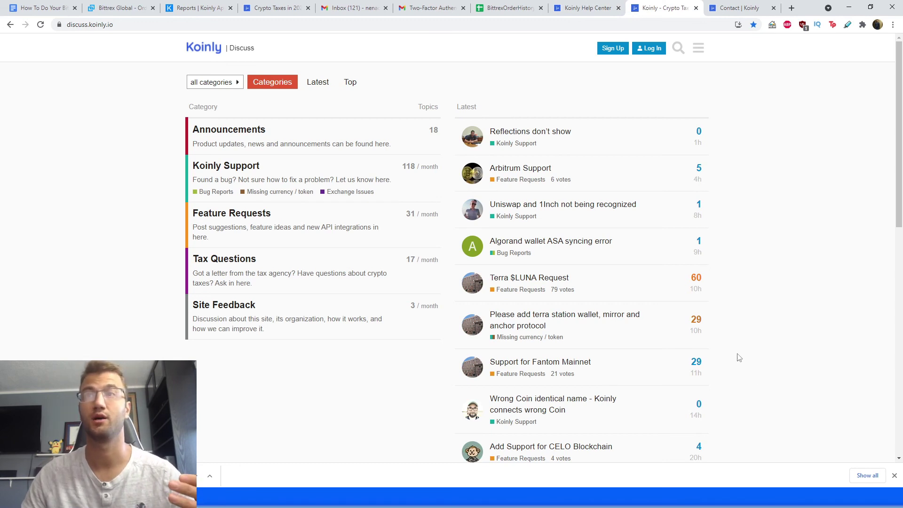
{"action": "left_click", "coordinate": [764, 4]}
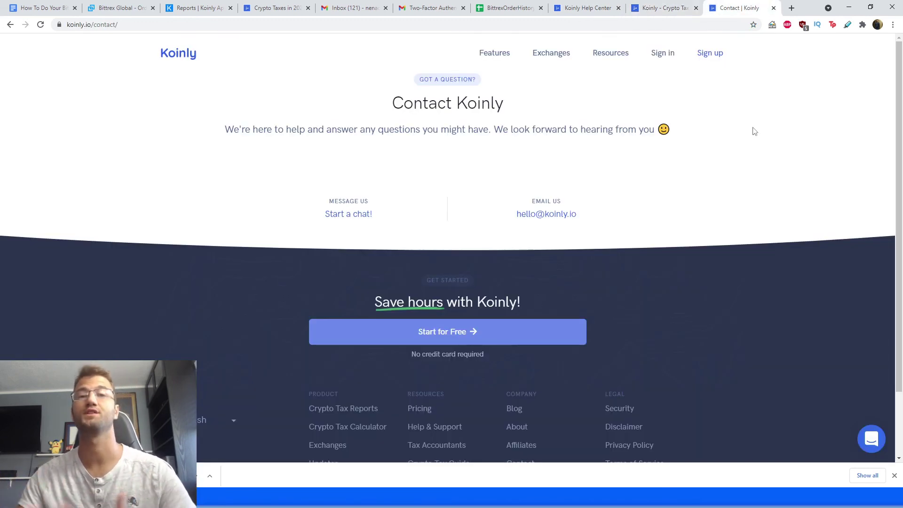